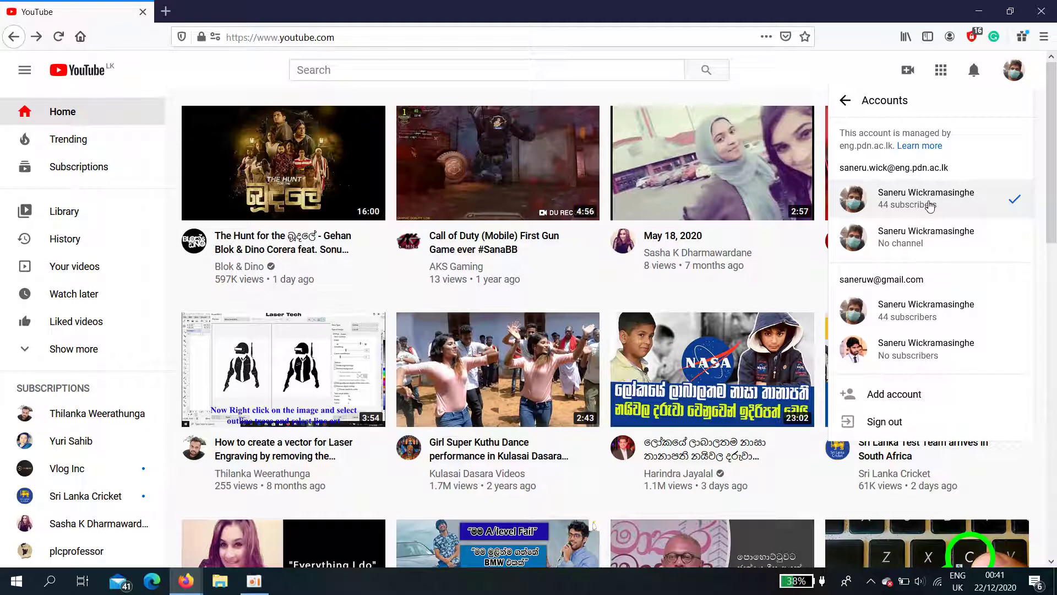
- Switch to the 44-subscriber channel and open its YouTube Studio dashboard
{"action": "left_click", "coordinate": [930, 206]}
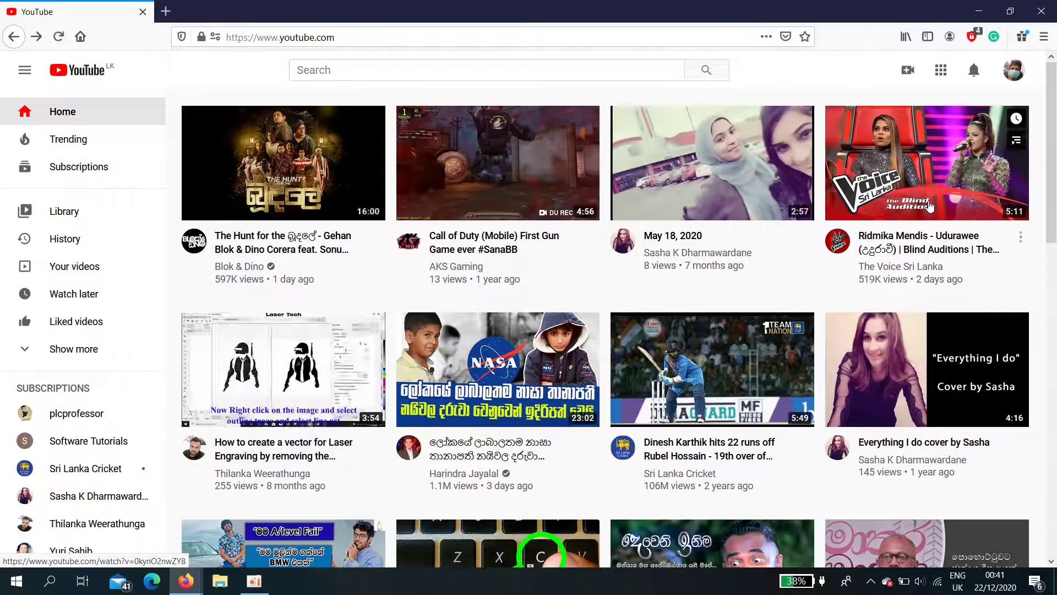
{"action": "left_click", "coordinate": [1013, 70]}
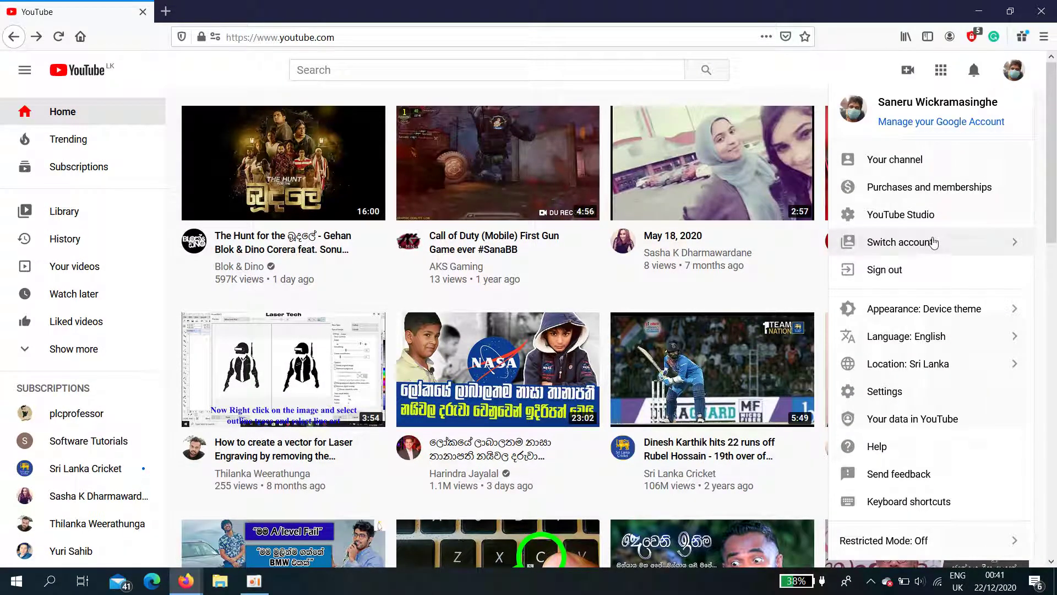
{"action": "left_click", "coordinate": [930, 216]}
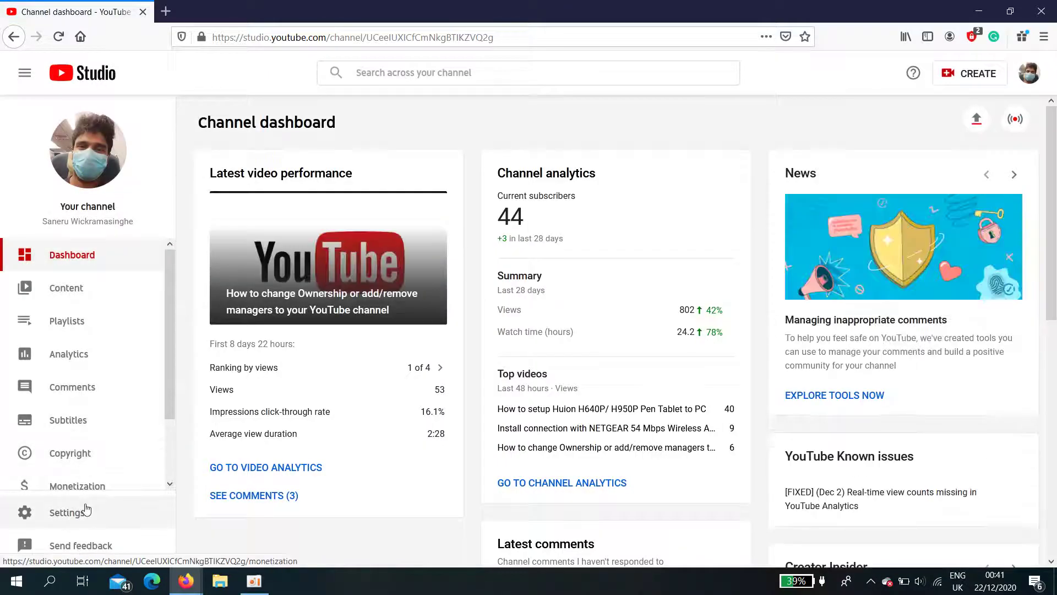
- Go to the channel's Settings and show its Permissions tab
{"action": "left_click", "coordinate": [86, 507]}
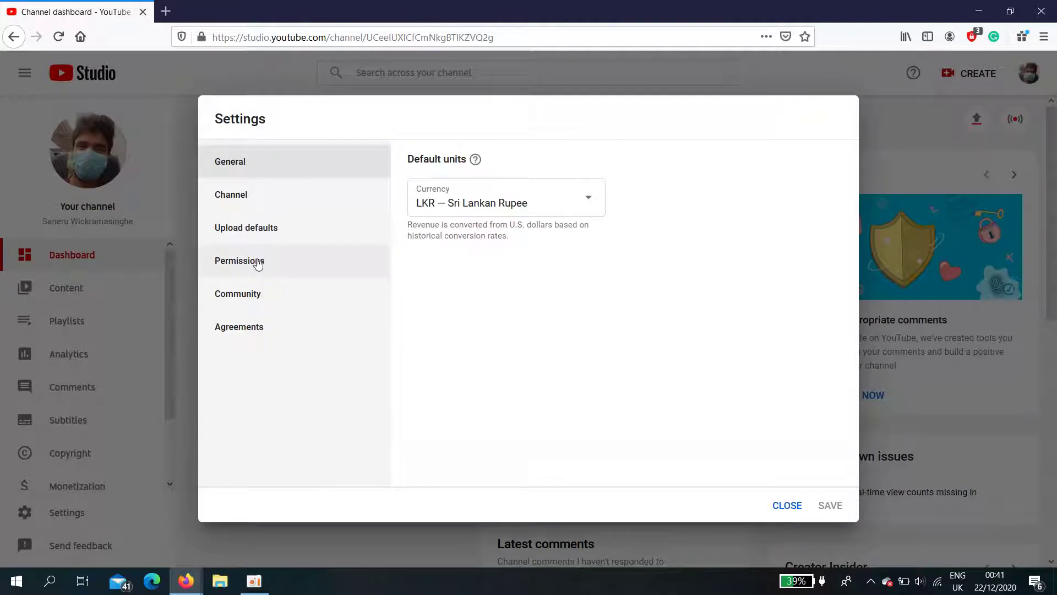
{"action": "left_click", "coordinate": [260, 263]}
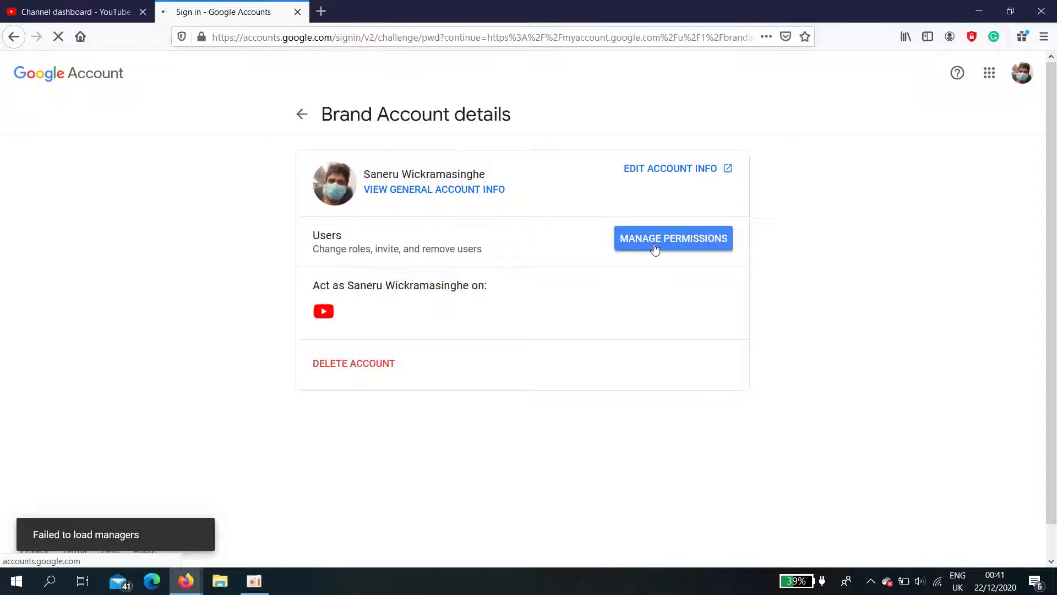
- Verify identity with the account password and decline Firefox's offer to save the login
{"action": "left_click", "coordinate": [531, 311]}
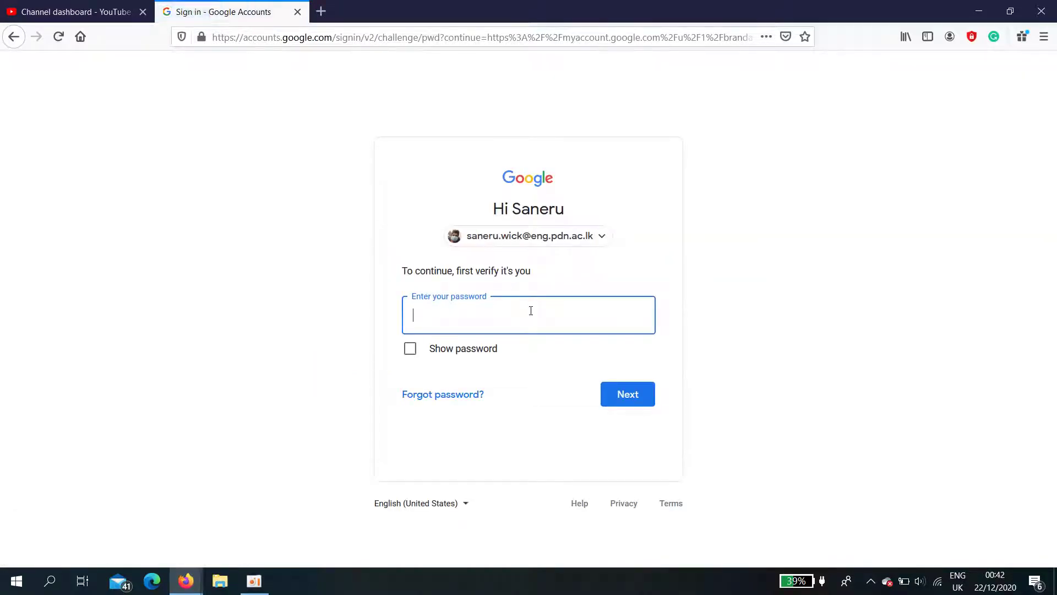
{"action": "type", "text": "••"}
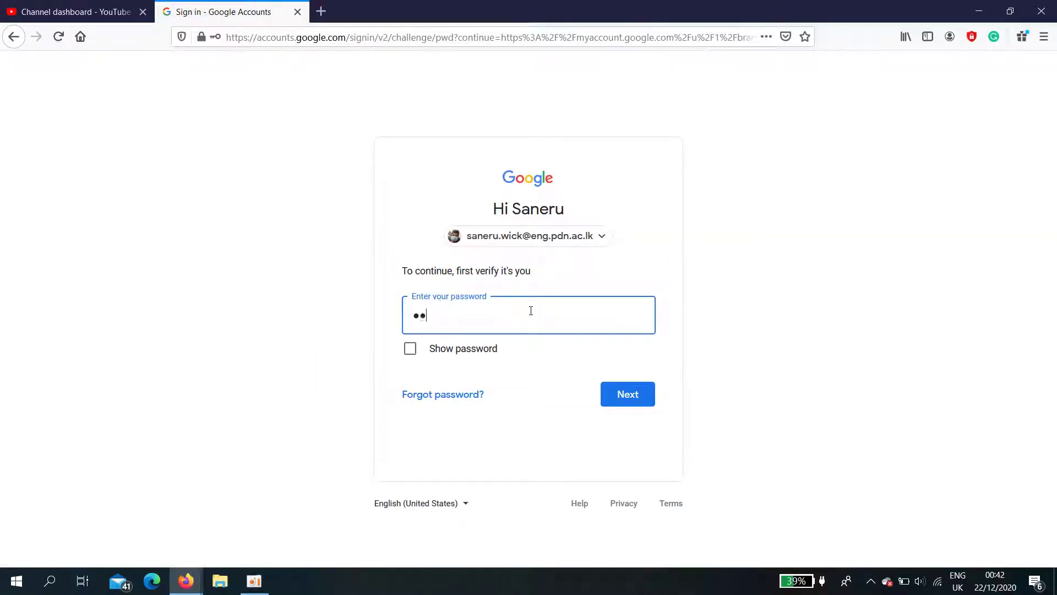
{"action": "key", "text": "BackSpace"}
{"action": "type", "text": "••"}
{"action": "key", "text": "Return"}
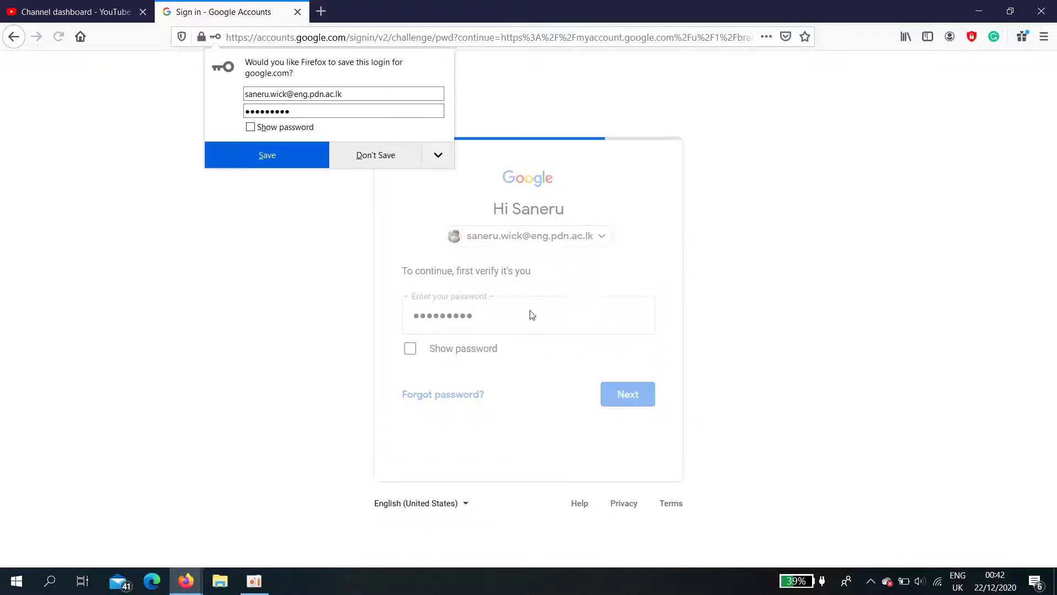
{"action": "left_click", "coordinate": [388, 157]}
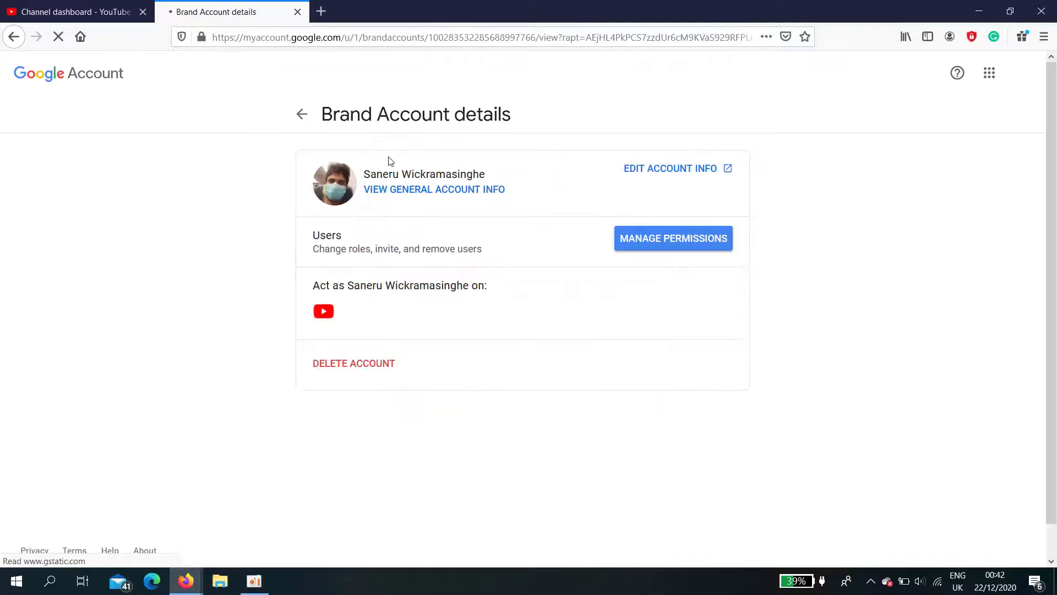
- In the users list, change the second owner's role from Owner to Primary owner
{"action": "left_click", "coordinate": [619, 244]}
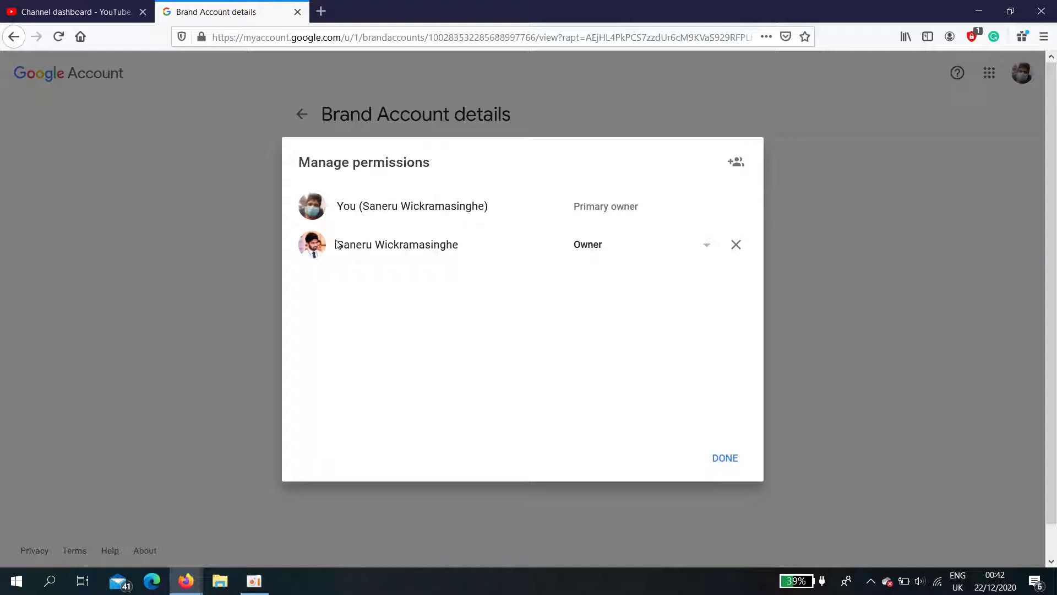
{"action": "left_click_drag", "start_coordinate": [340, 240], "coordinate": [465, 252]}
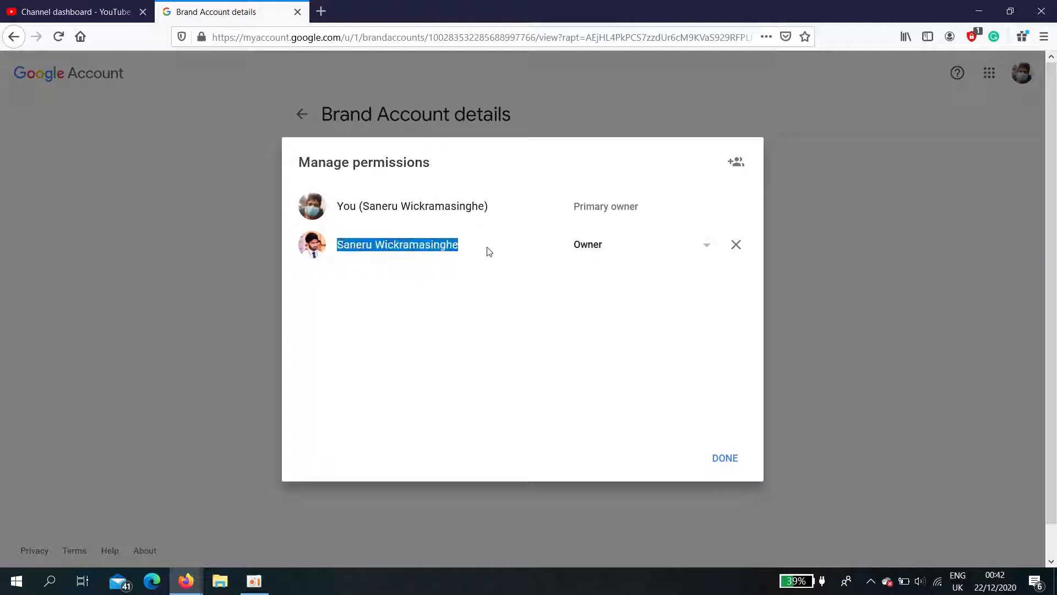
{"action": "left_click", "coordinate": [629, 251]}
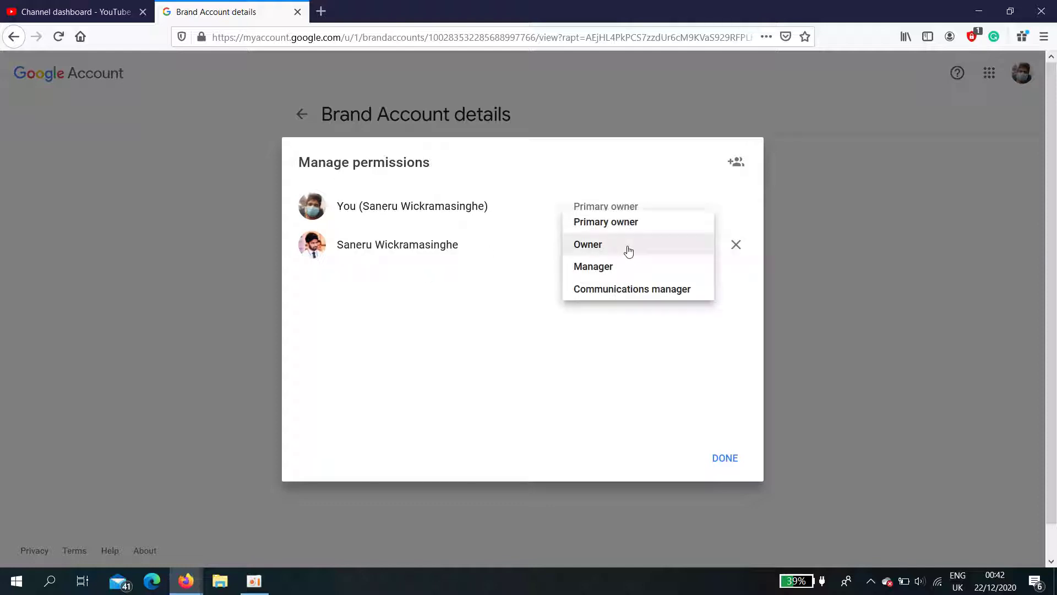
{"action": "left_click", "coordinate": [616, 226]}
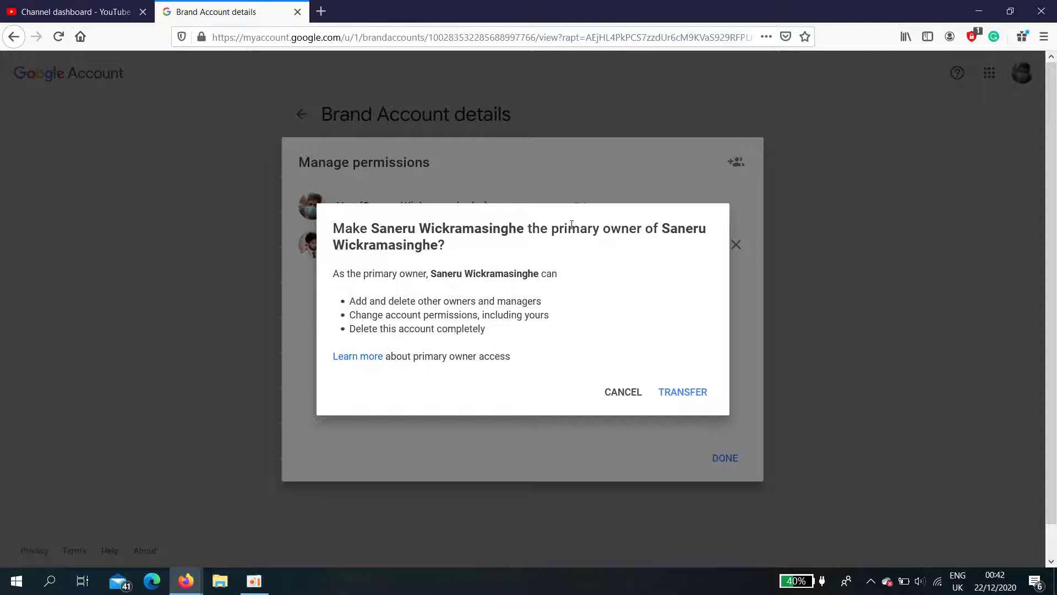
- Confirm TRANSFER and highlight the new Primary owner's name in the permissions list
{"action": "left_click", "coordinate": [685, 391]}
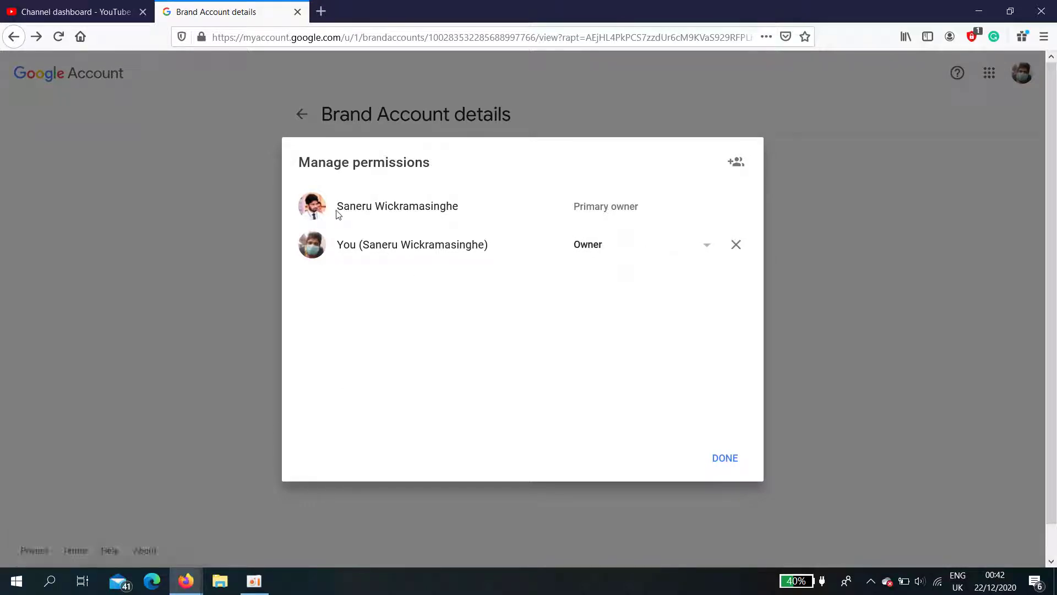
{"action": "left_click_drag", "start_coordinate": [341, 207], "coordinate": [463, 210]}
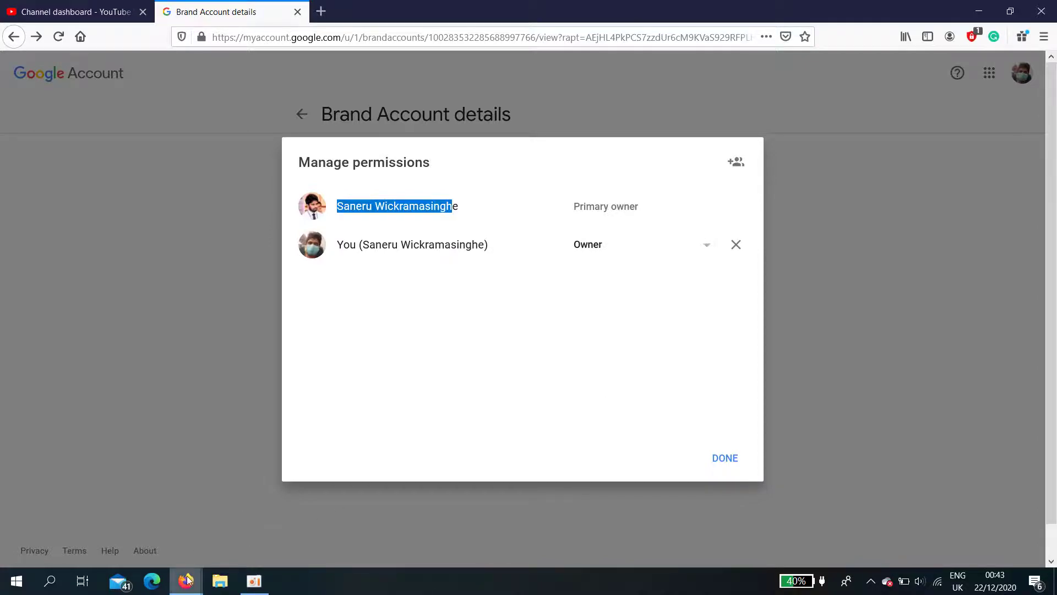
- Bring the YouTube window forward and reload it to reflect the ownership change
{"action": "mouse_move", "coordinate": [188, 580]}
{"action": "left_click", "coordinate": [274, 520]}
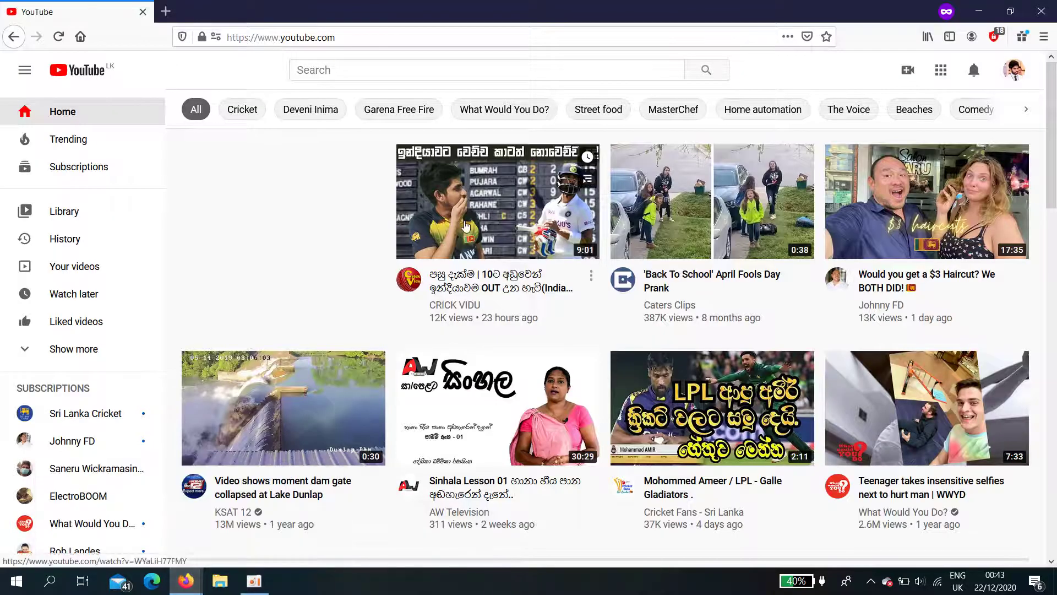
{"action": "left_click", "coordinate": [62, 36]}
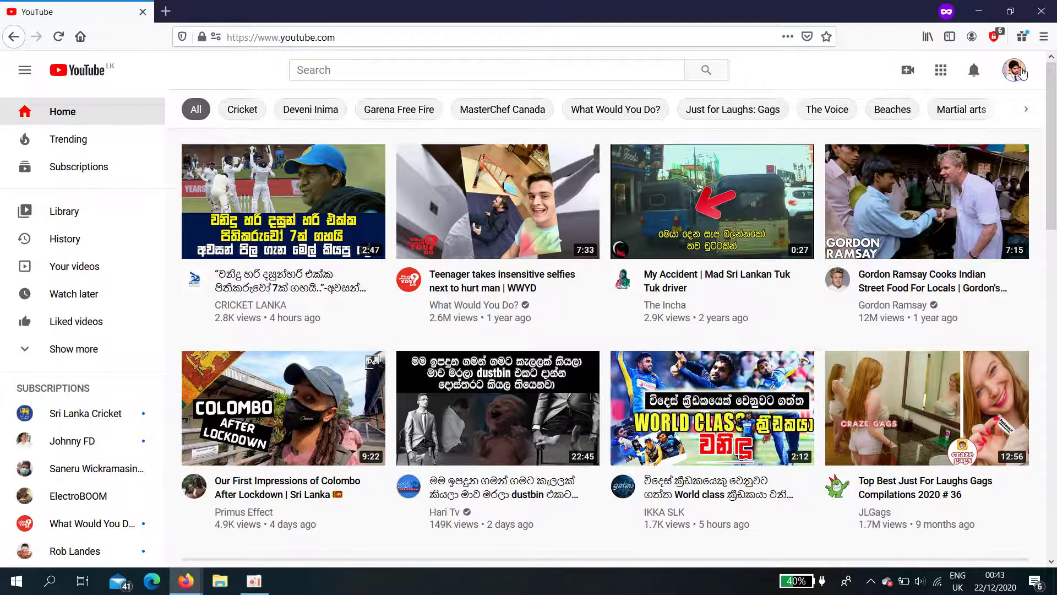
- Switch accounts to the channel with 44 subscribers
{"action": "left_click", "coordinate": [1016, 71]}
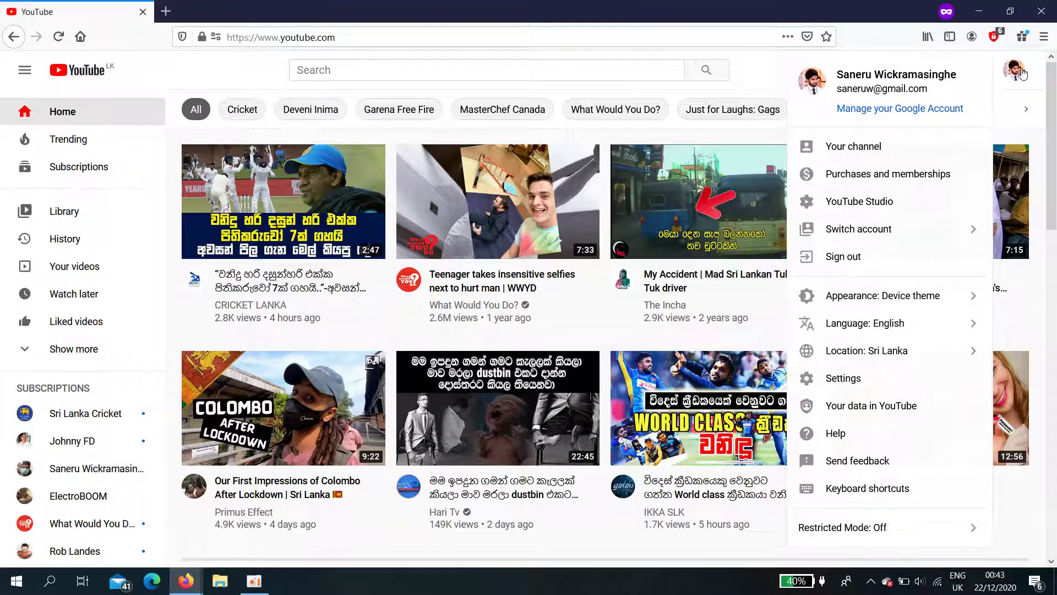
{"action": "left_click", "coordinate": [869, 236]}
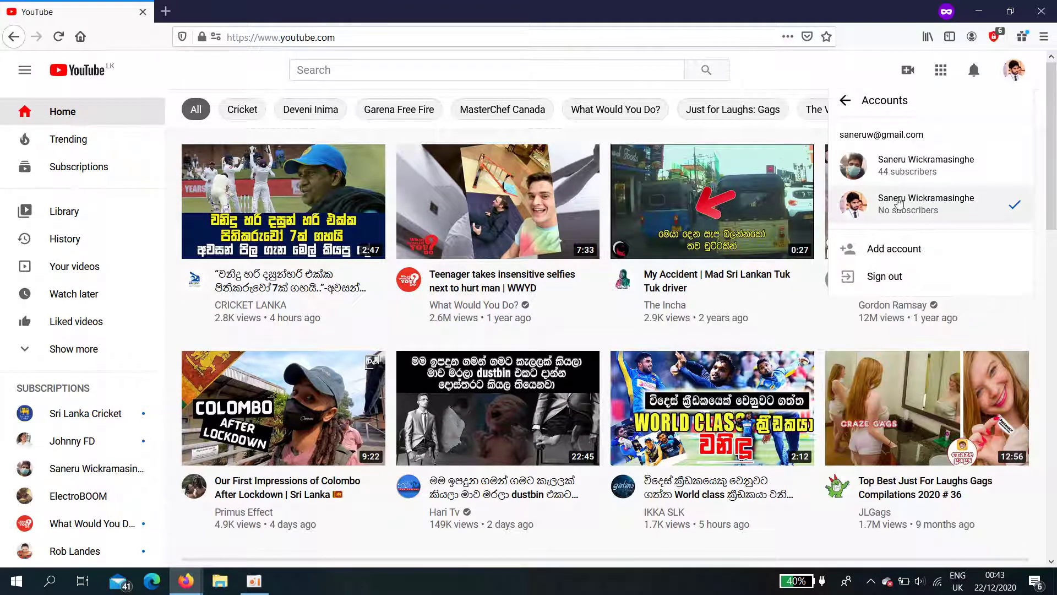
{"action": "left_click", "coordinate": [918, 169]}
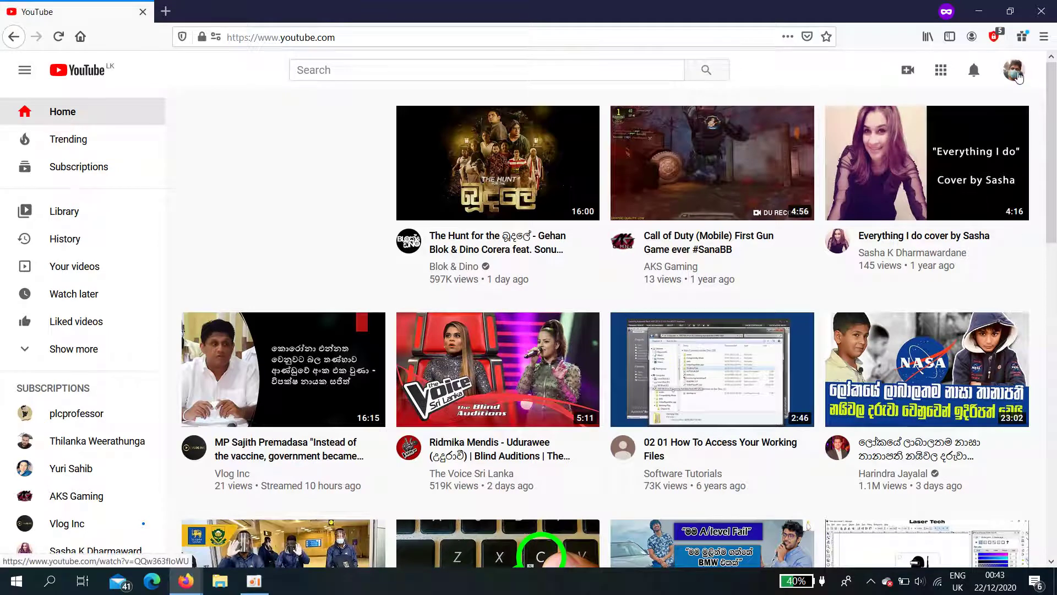
- Open YouTube Studio from the avatar menu and go to Settings > Permissions
{"action": "left_click", "coordinate": [1018, 77]}
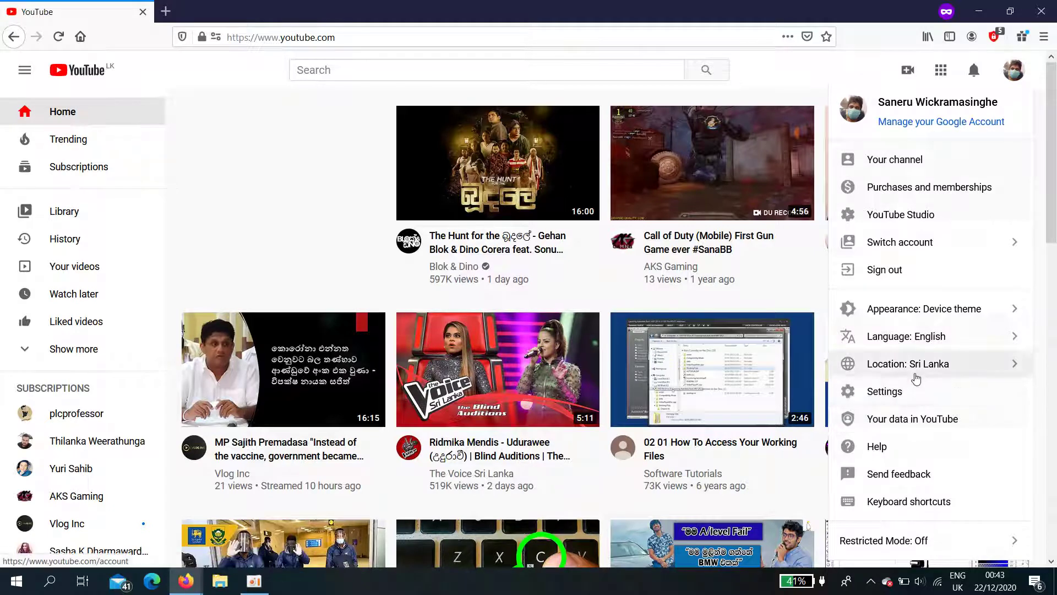
{"action": "left_click", "coordinate": [927, 225]}
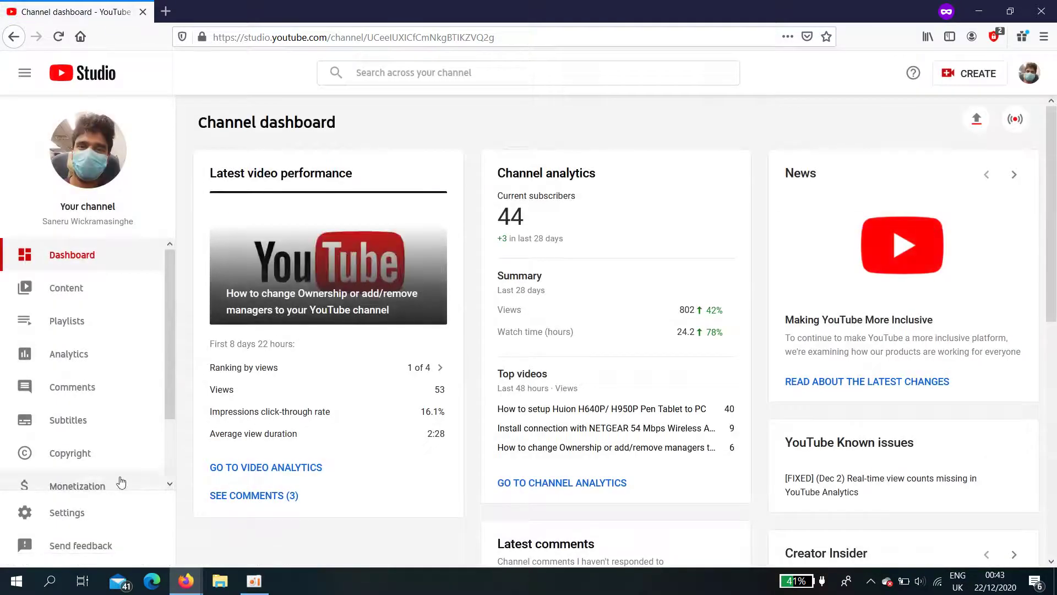
{"action": "left_click", "coordinate": [101, 517]}
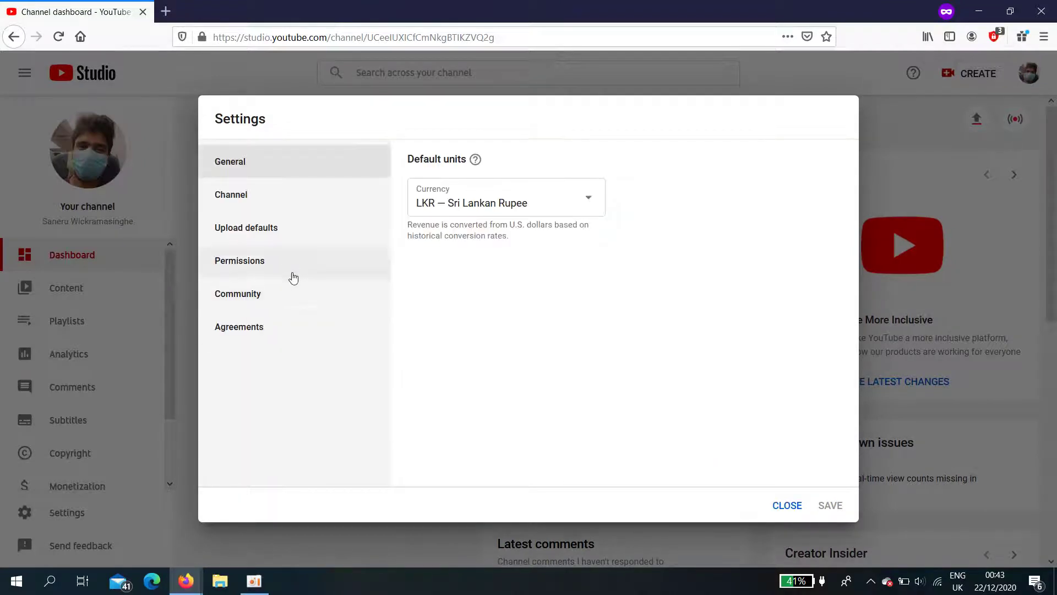
{"action": "left_click", "coordinate": [292, 269]}
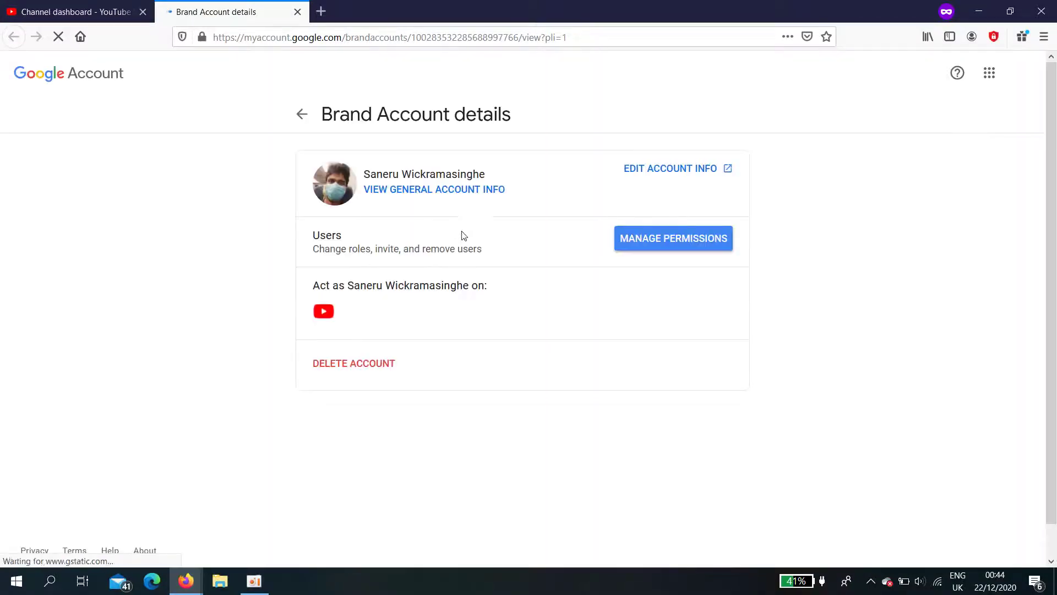
- Open Manage Permissions, enter the account password, and approve the phone verification prompt
{"action": "left_click", "coordinate": [646, 243]}
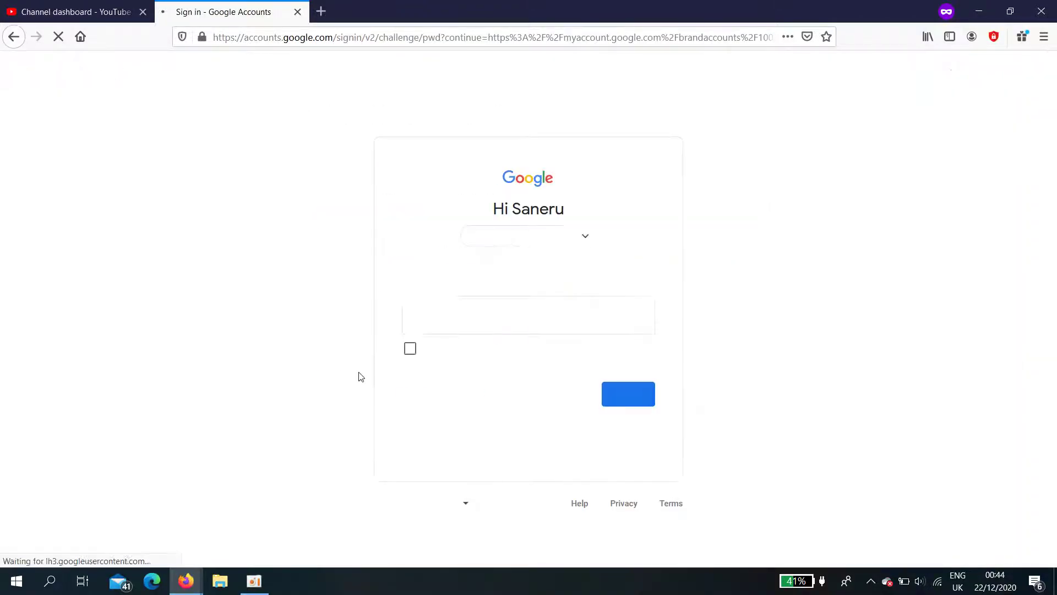
{"action": "left_click", "coordinate": [496, 313]}
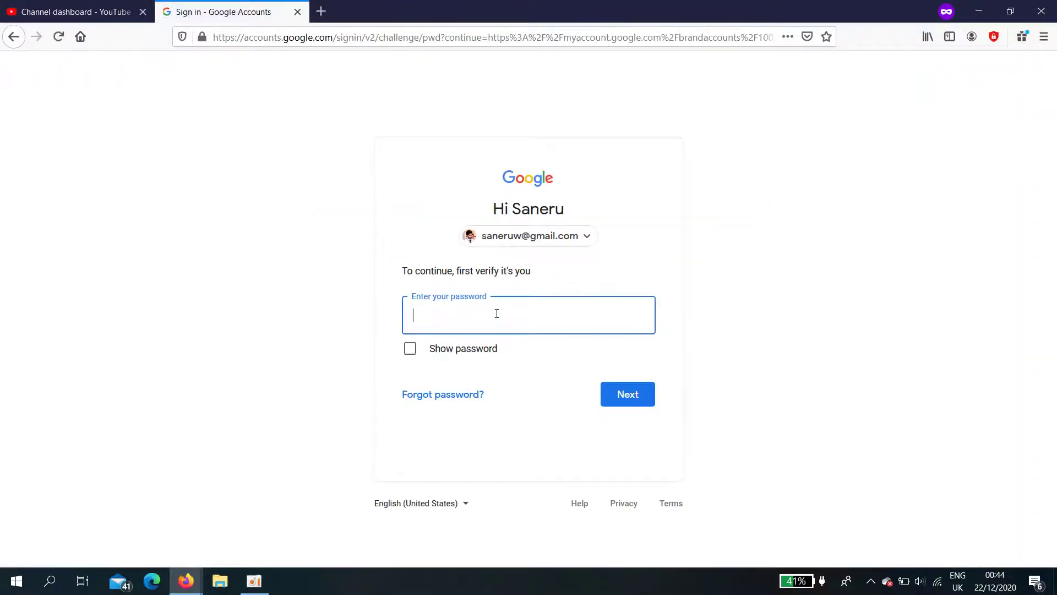
{"action": "type", "text": "••••••••"}
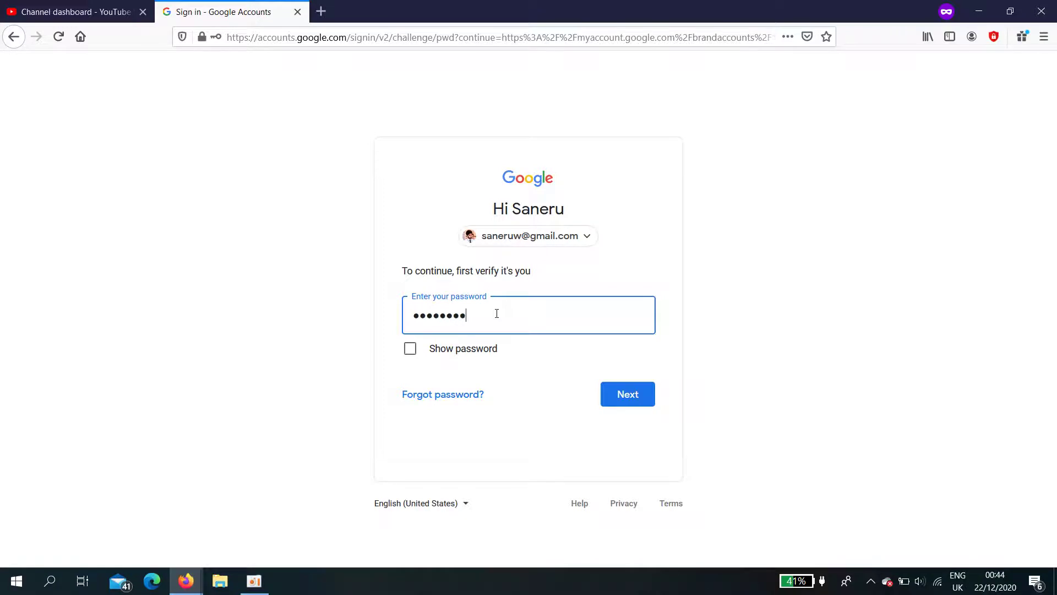
{"action": "type", "text": "•"}
{"action": "key", "text": "Return"}
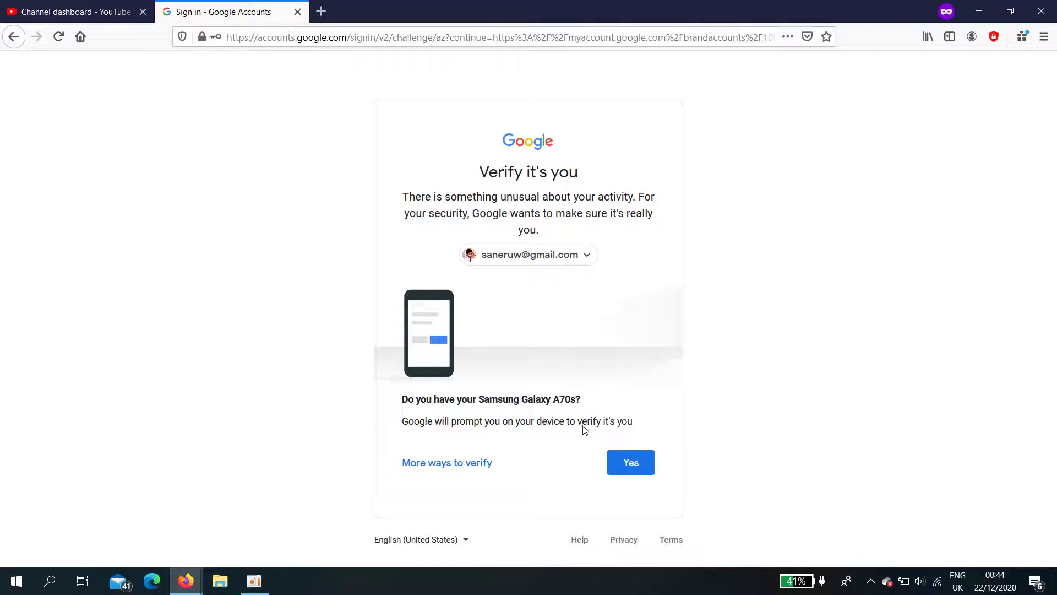
{"action": "left_click", "coordinate": [609, 470]}
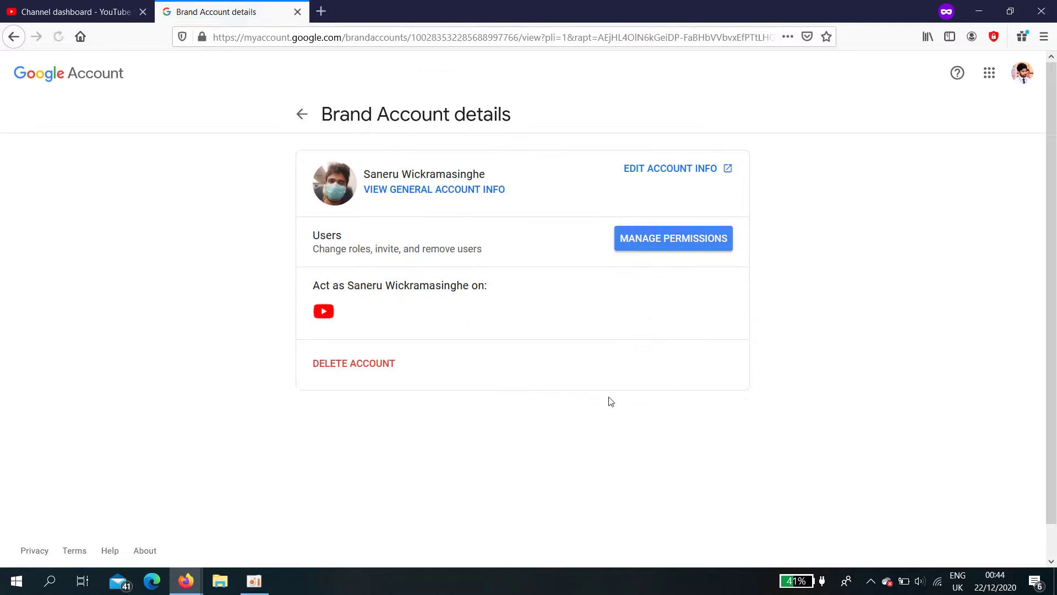
{"action": "left_click", "coordinate": [658, 246]}
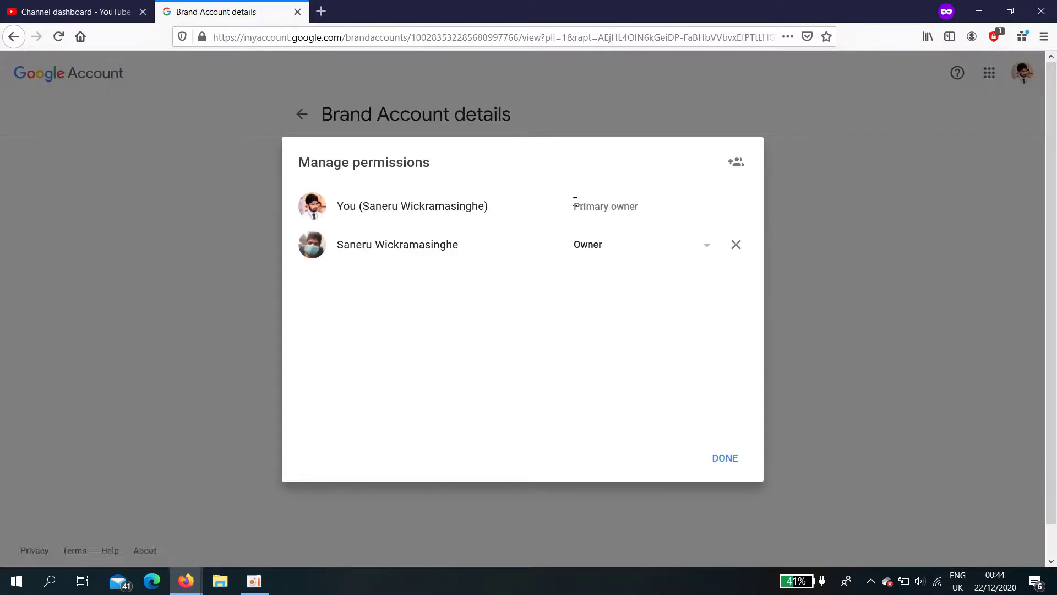
{"action": "left_click_drag", "start_coordinate": [573, 206], "coordinate": [663, 209]}
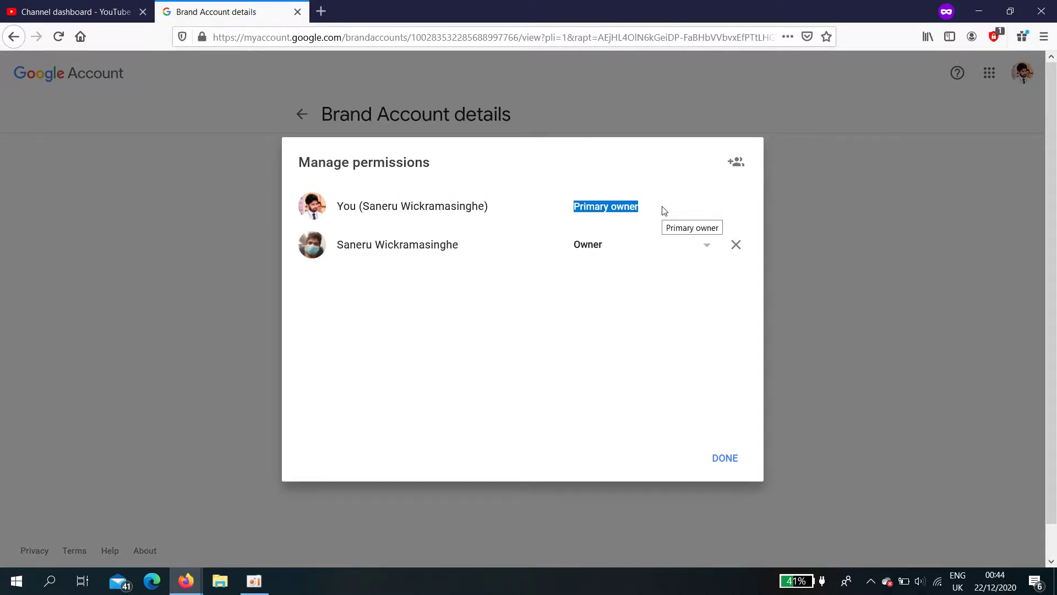
{"action": "left_click", "coordinate": [726, 460]}
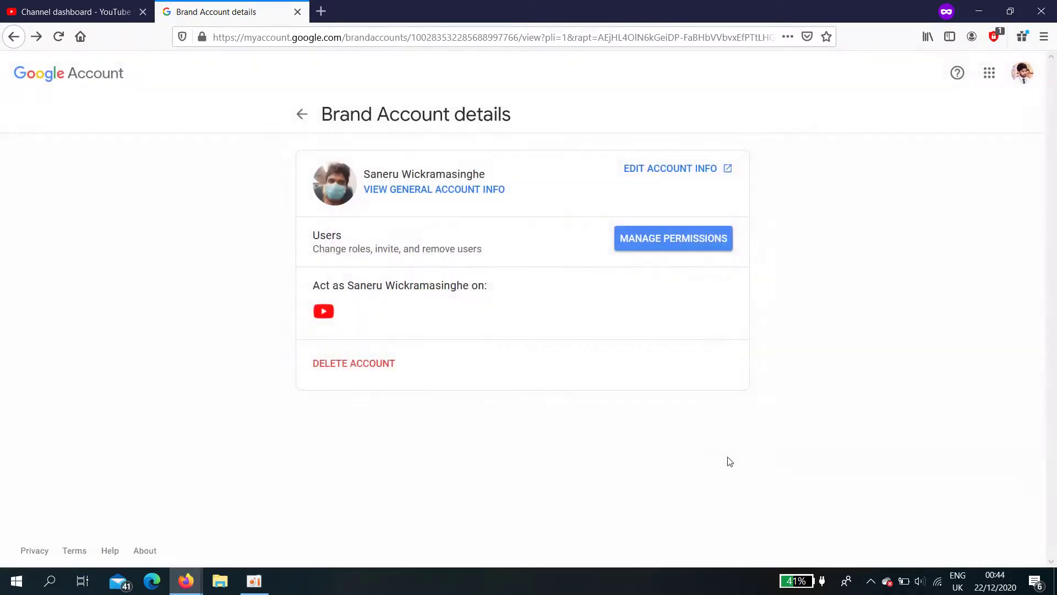